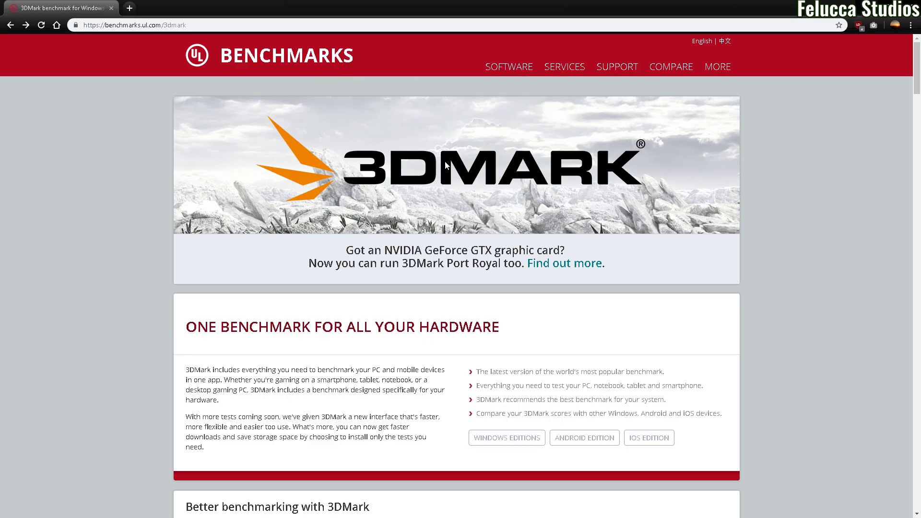
Go to 3DMark's Windows editions and load the Basic Edition's Steam store page.
{"action": "left_click", "coordinate": [500, 444]}
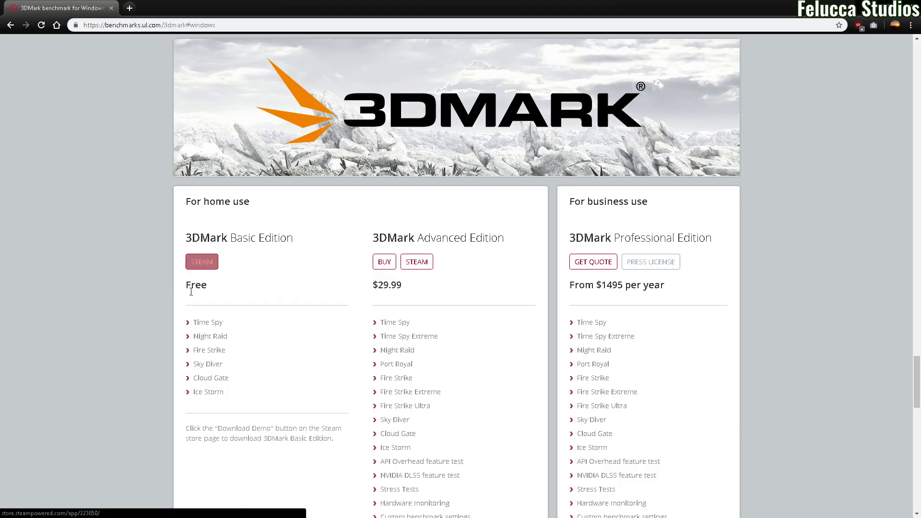
{"action": "left_click_drag", "start_coordinate": [186, 428], "coordinate": [349, 447]}
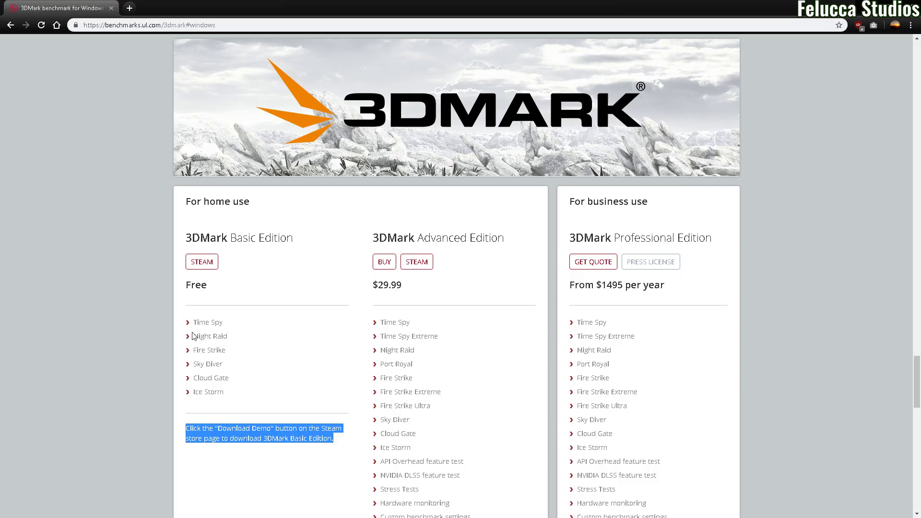
{"action": "mouse_move", "coordinate": [190, 322]}
{"action": "left_mouse_down"}
{"action": "mouse_move", "coordinate": [227, 361]}
{"action": "mouse_move", "coordinate": [232, 392]}
{"action": "left_mouse_up"}
{"action": "left_click", "coordinate": [269, 293]}
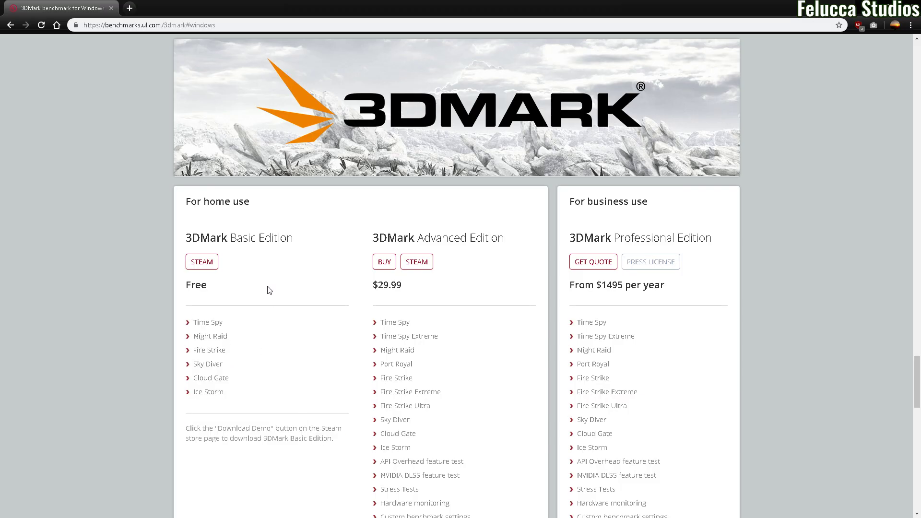
{"action": "left_click", "coordinate": [205, 264]}
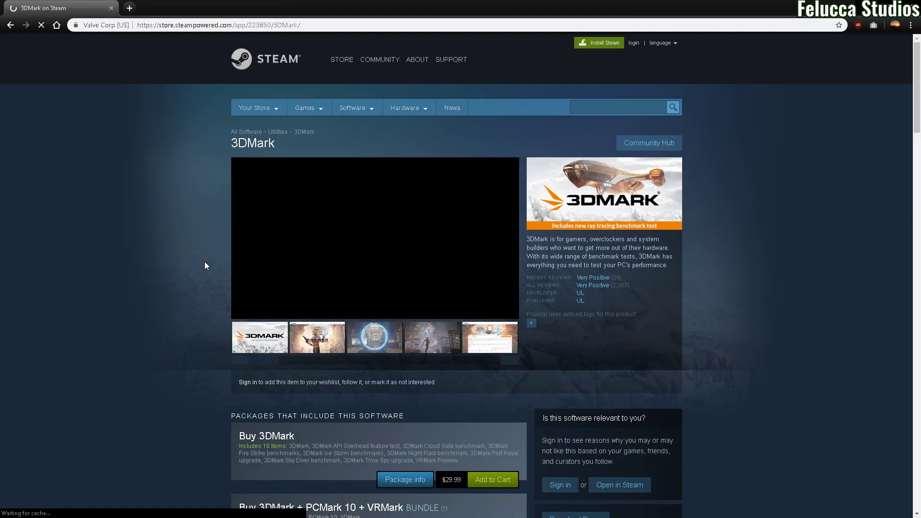
{"action": "scroll", "coordinate": [204, 270], "scroll_direction": "down", "scroll_amount": 1}
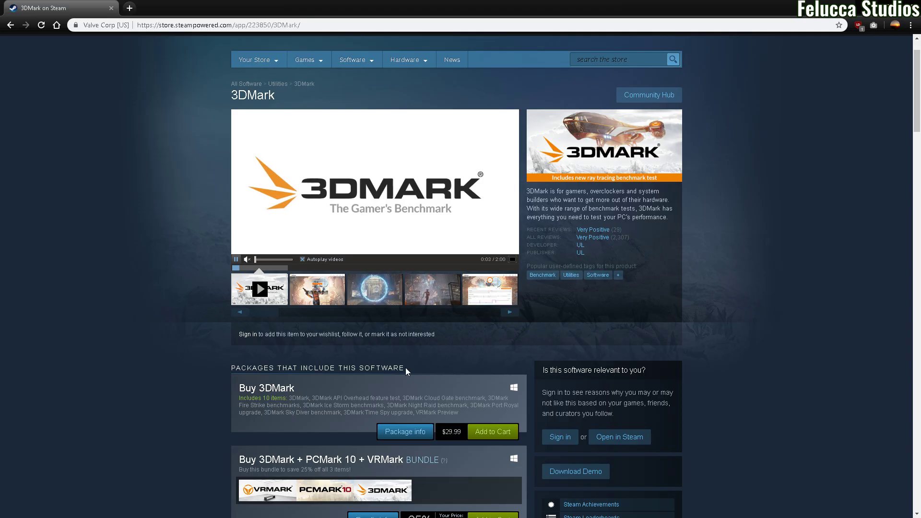
{"action": "scroll", "coordinate": [468, 290], "scroll_direction": "down", "scroll_amount": 1}
{"action": "scroll", "coordinate": [469, 290], "scroll_direction": "down", "scroll_amount": 1}
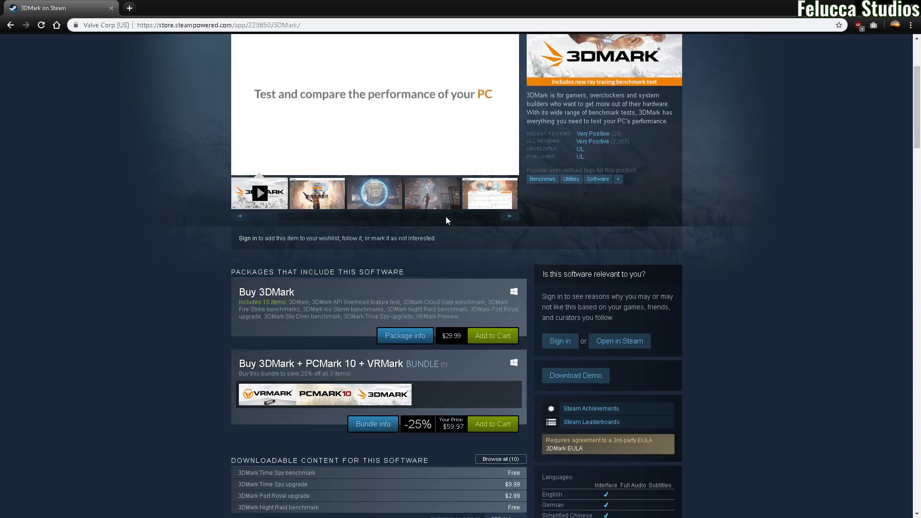
{"action": "scroll", "coordinate": [549, 211], "scroll_direction": "up", "scroll_amount": 3}
{"action": "scroll", "coordinate": [331, 88], "scroll_direction": "down", "scroll_amount": 2}
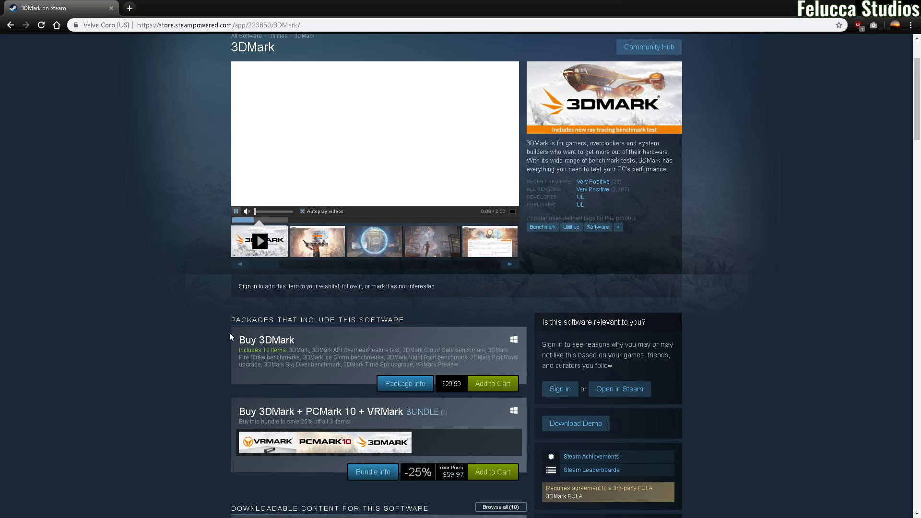
Request the 3DMark demo download via Download Demo on the store page.
{"action": "left_click_drag", "start_coordinate": [240, 340], "coordinate": [294, 340]}
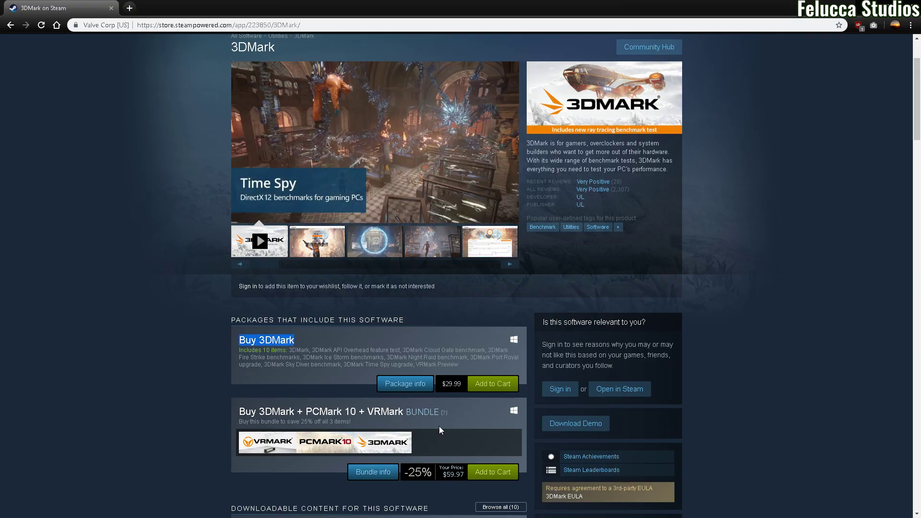
{"action": "scroll", "coordinate": [468, 376], "scroll_direction": "up", "scroll_amount": 2}
{"action": "scroll", "coordinate": [479, 478], "scroll_direction": "down", "scroll_amount": 3}
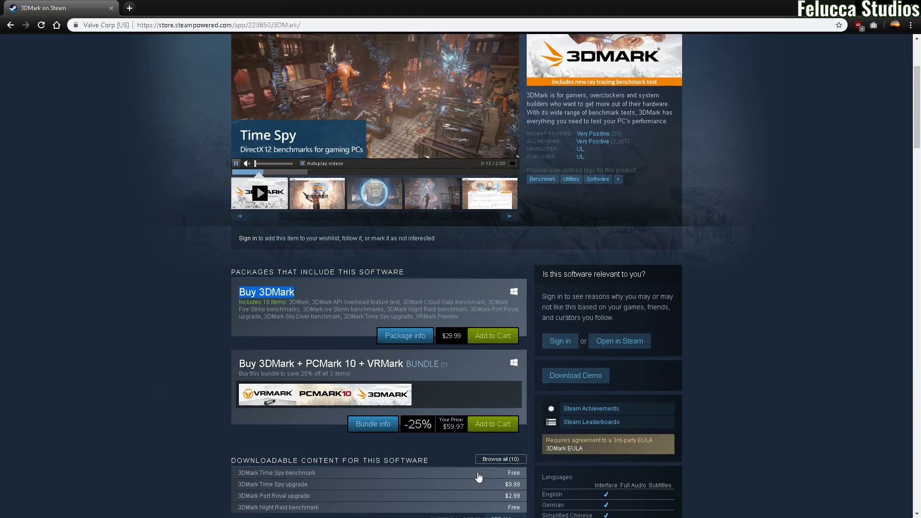
{"action": "left_click", "coordinate": [570, 377]}
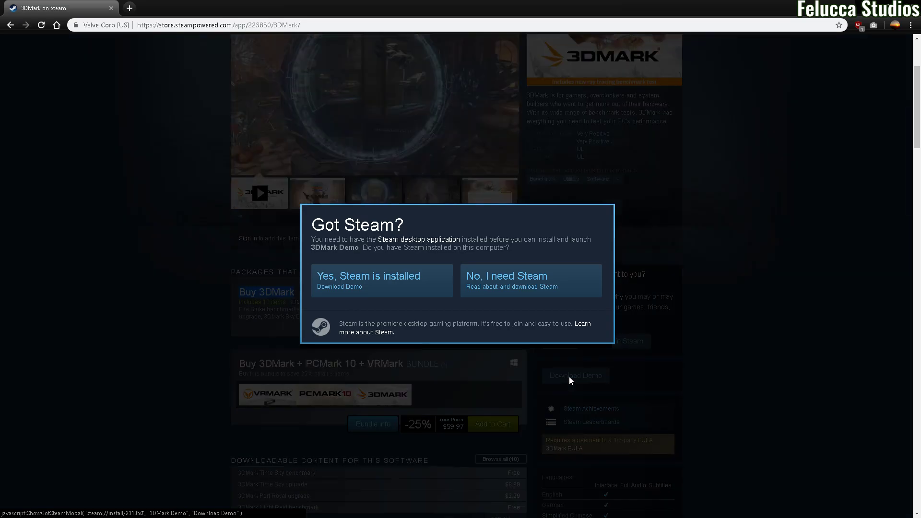
Confirm Steam is installed, open the demo in the client, and select 3DMark Demo in Library.
{"action": "left_click", "coordinate": [364, 287]}
{"action": "left_click", "coordinate": [447, 85]}
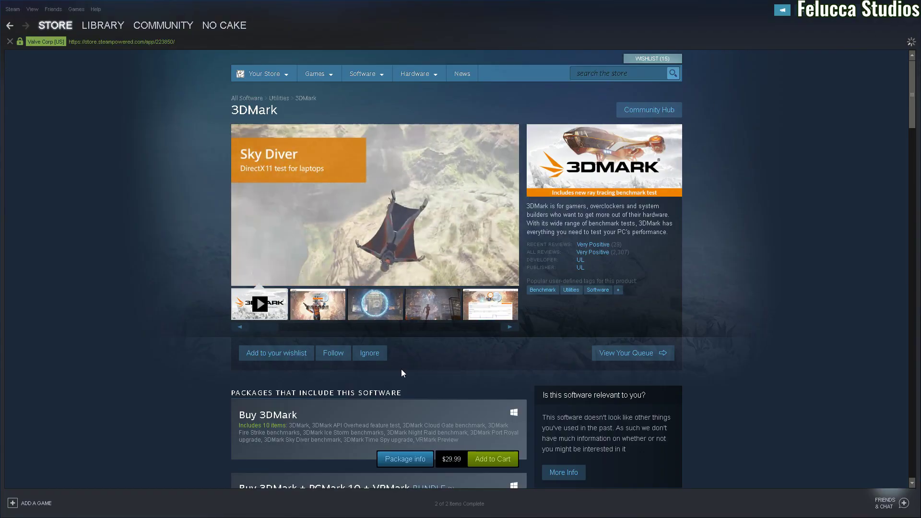
{"action": "scroll", "coordinate": [417, 365], "scroll_direction": "down", "scroll_amount": 1}
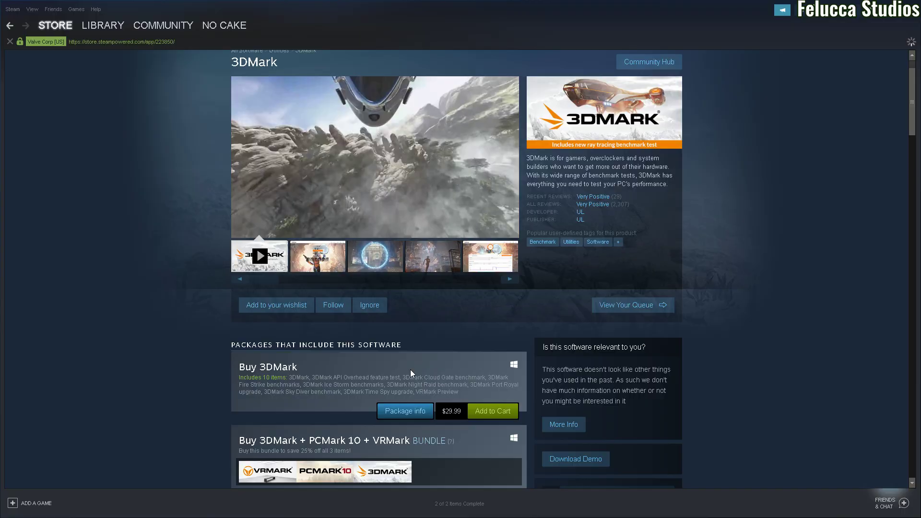
{"action": "scroll", "coordinate": [422, 280], "scroll_direction": "up", "scroll_amount": 1}
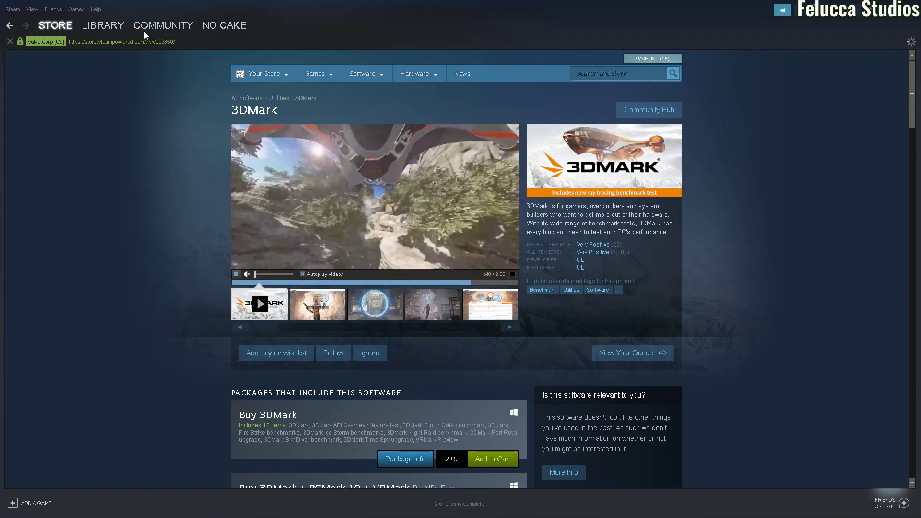
{"action": "left_click", "coordinate": [107, 26]}
{"action": "scroll", "coordinate": [46, 220], "scroll_direction": "up", "scroll_amount": 1}
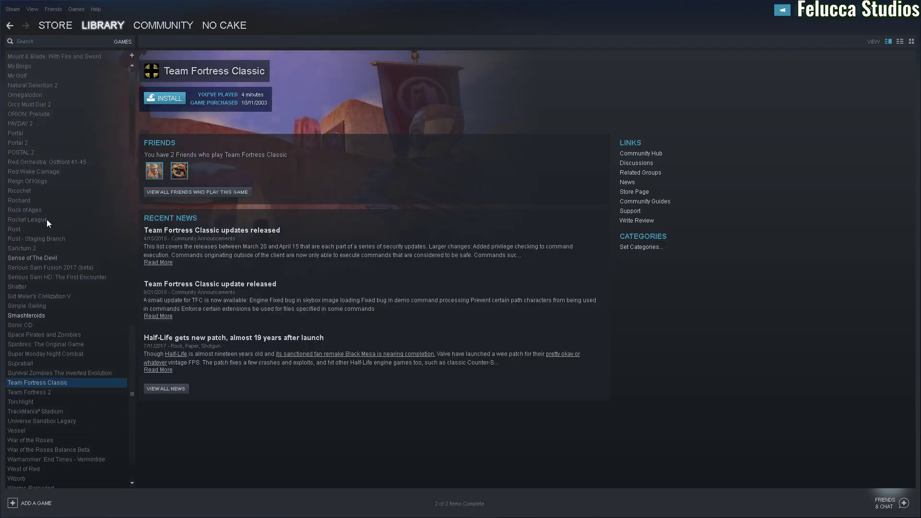
{"action": "scroll", "coordinate": [47, 220], "scroll_direction": "up", "scroll_amount": 1}
{"action": "scroll", "coordinate": [48, 219], "scroll_direction": "up", "scroll_amount": 2}
{"action": "scroll", "coordinate": [47, 219], "scroll_direction": "up", "scroll_amount": 5}
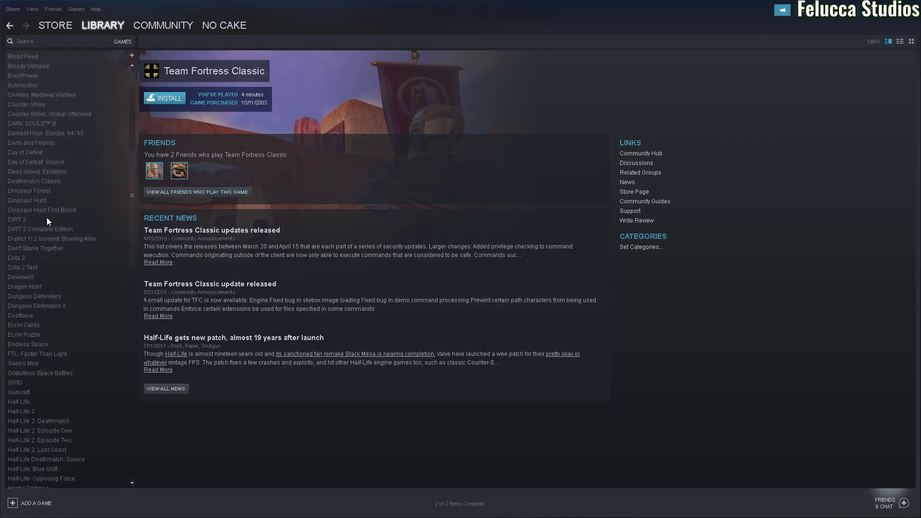
{"action": "scroll", "coordinate": [46, 218], "scroll_direction": "up", "scroll_amount": 5}
{"action": "left_click", "coordinate": [33, 66]}
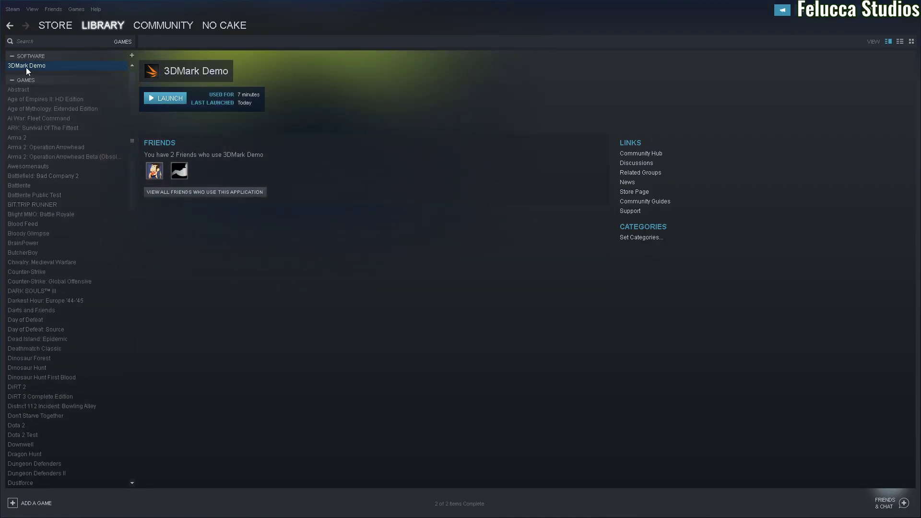
Launch 3DMark Demo using the default 'Launch 3DMark Demo' option.
{"action": "left_click", "coordinate": [165, 98]}
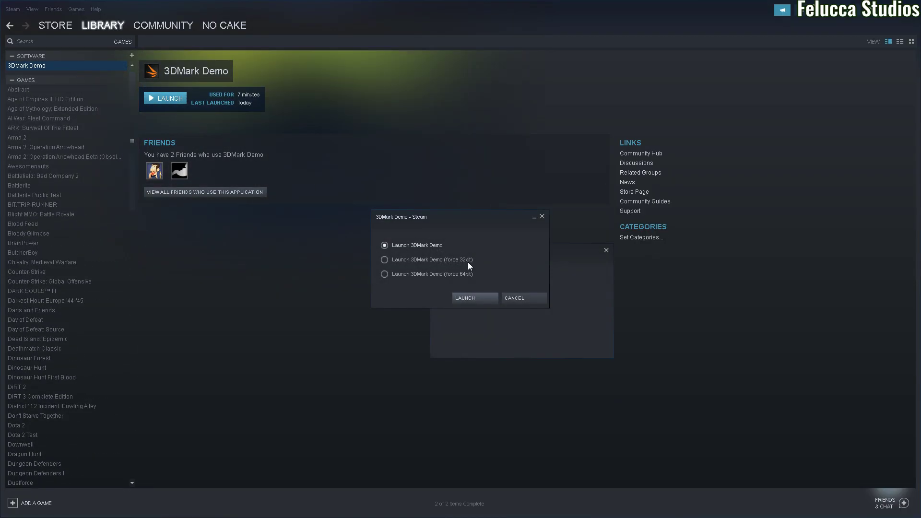
{"action": "left_click", "coordinate": [471, 299]}
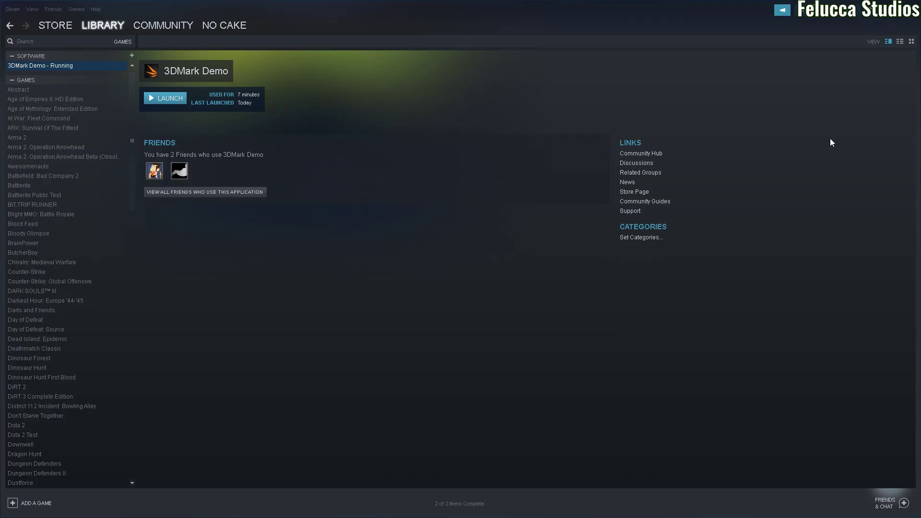